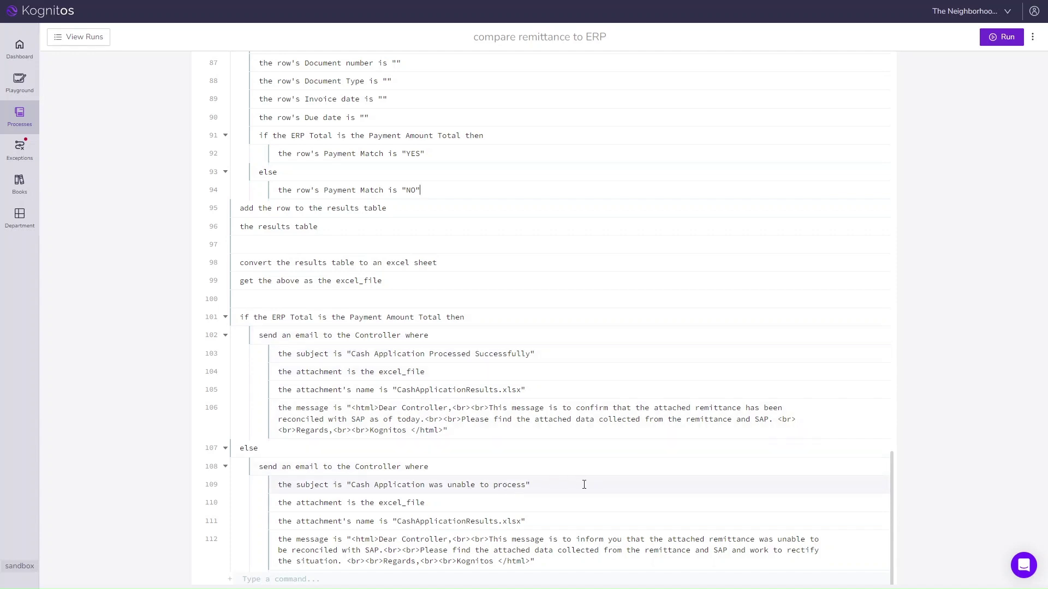
# Step: Examine the process flow visualization of the compare remittance to ERP process from Start to End
pyautogui.moveTo(893, 464); pyautogui.dragTo(887, 26)
pyautogui.click(1033, 37)
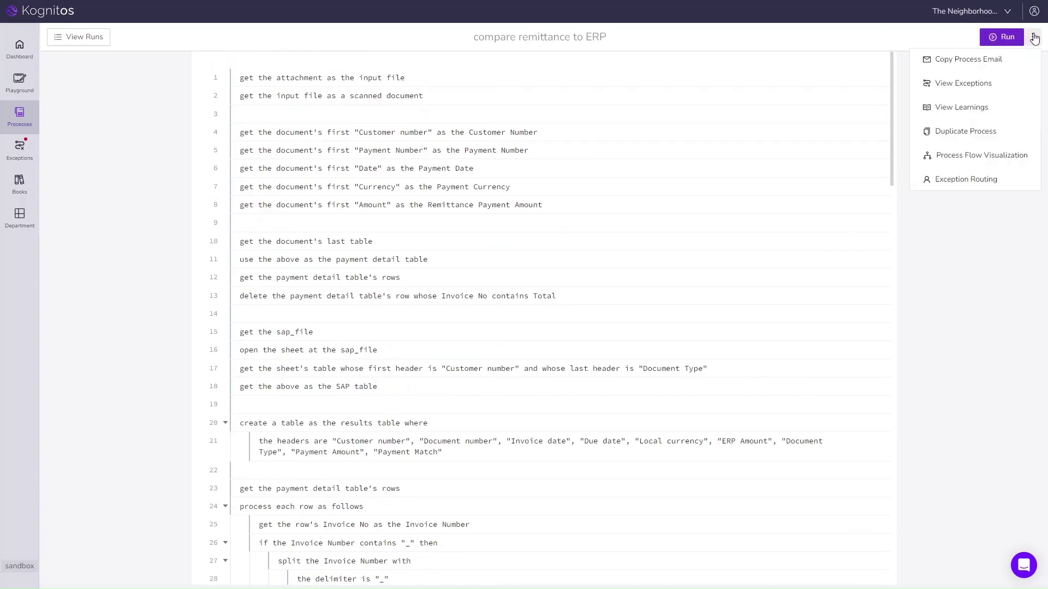
pyautogui.click(975, 156)
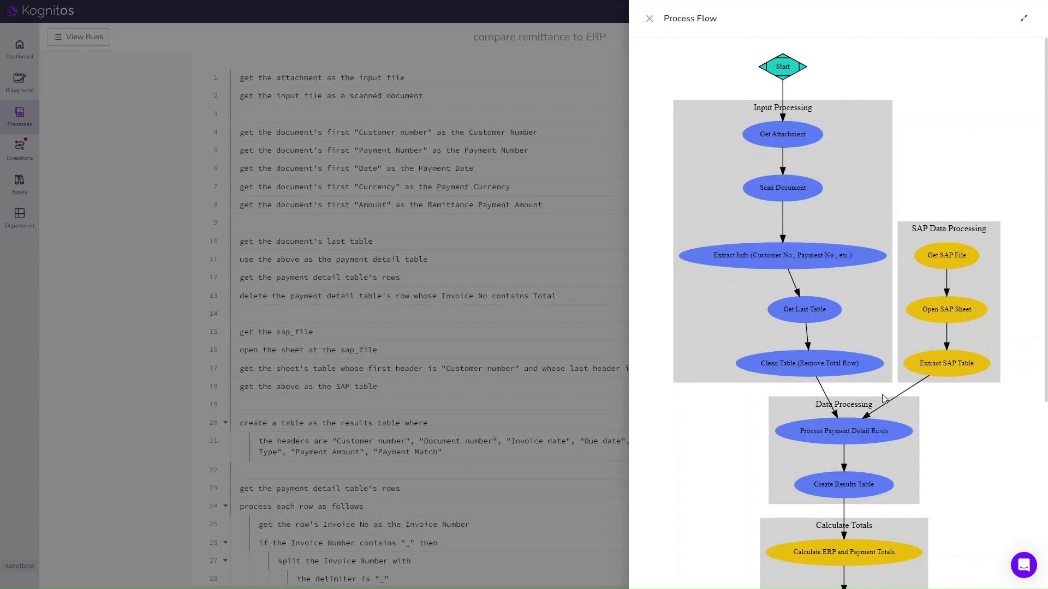
pyautogui.scroll(-3, 867, 429)
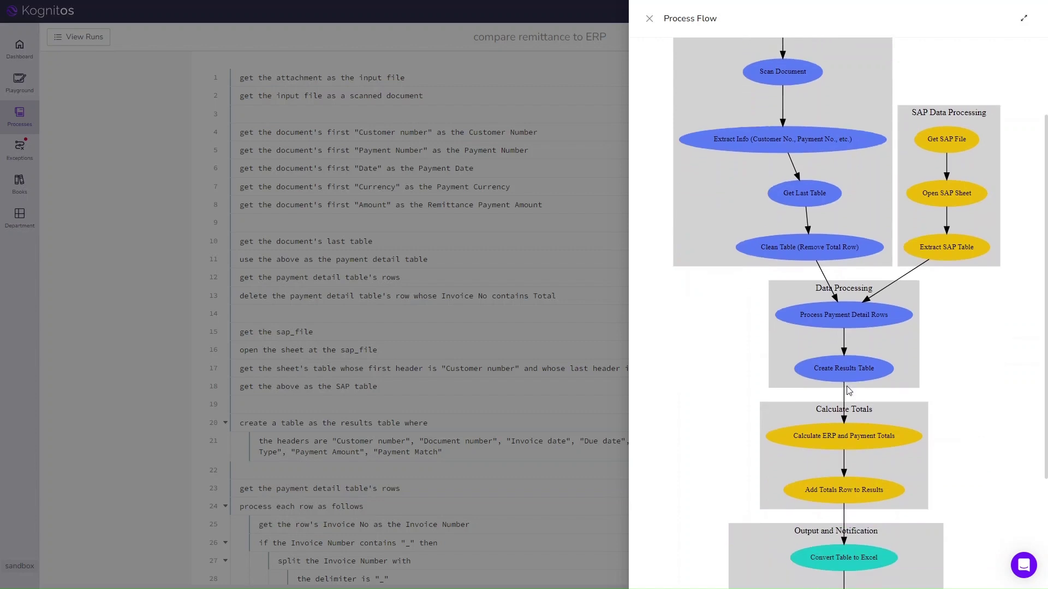
pyautogui.scroll(-1, 844, 293)
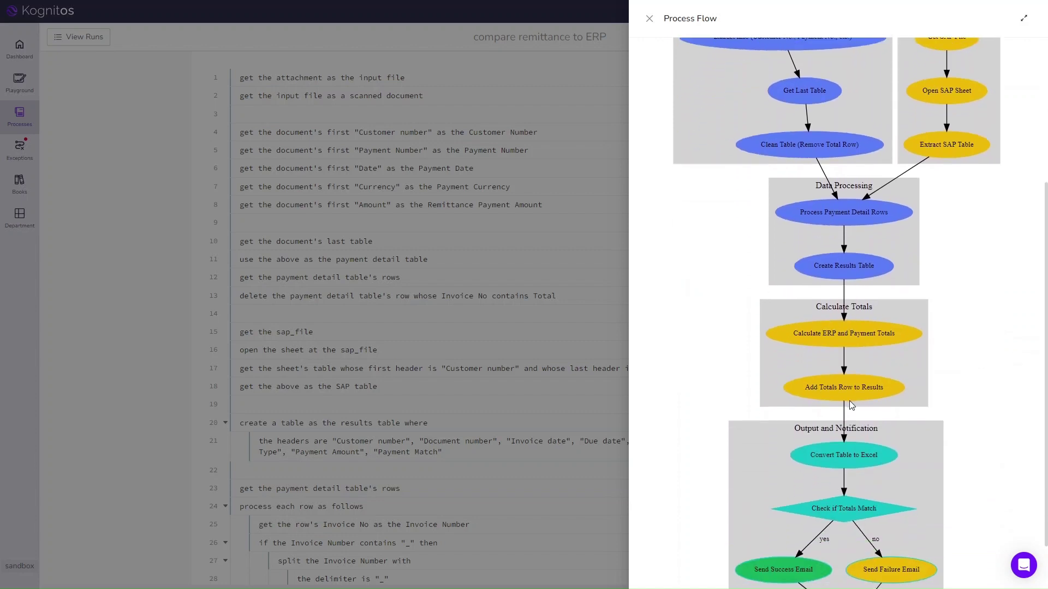
pyautogui.scroll(-1, 814, 399)
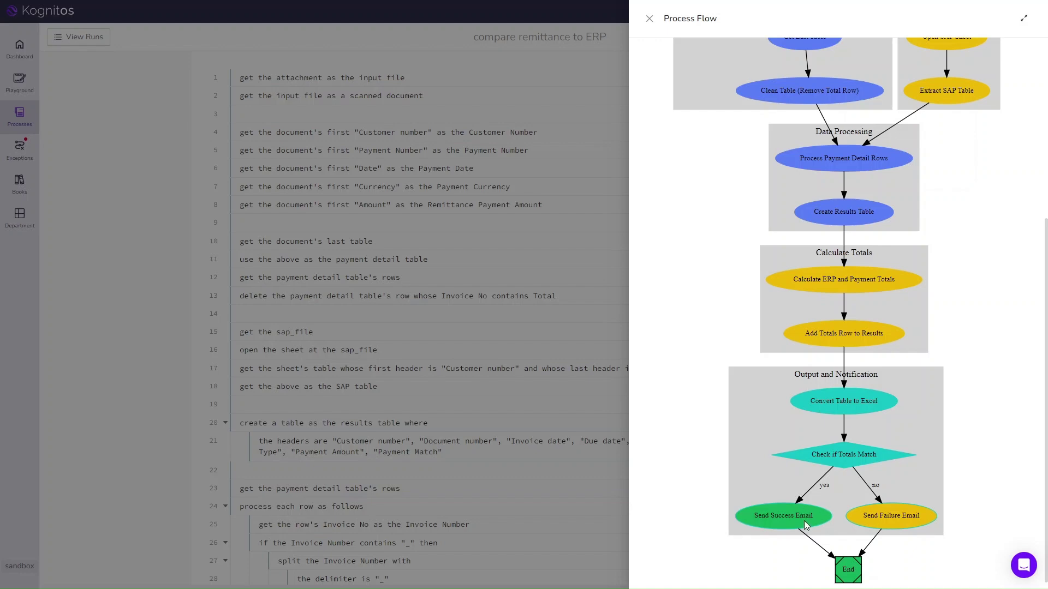
pyautogui.scroll(-1, 852, 516)
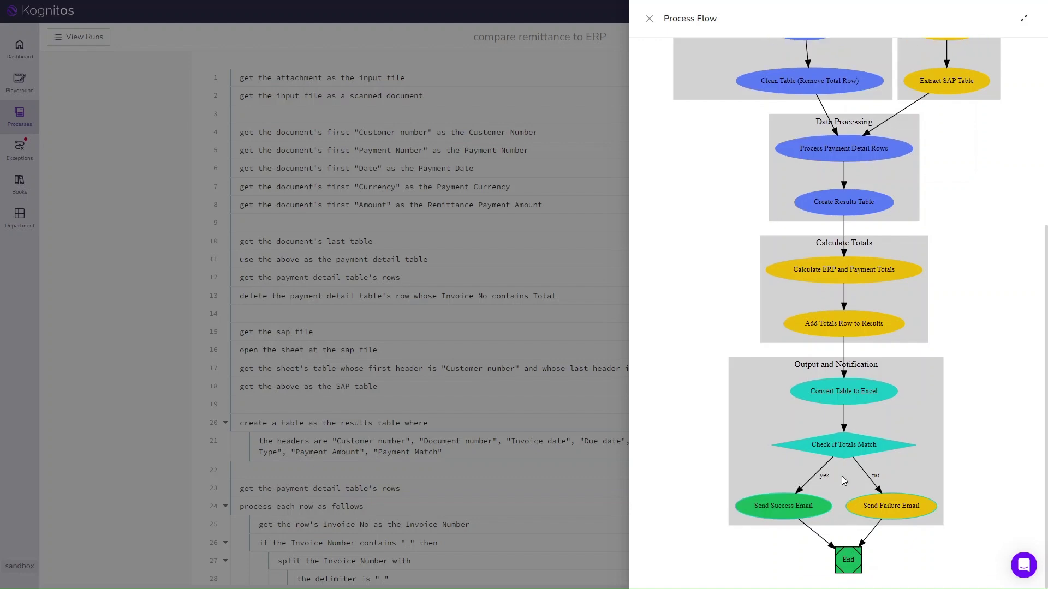
pyautogui.click(650, 18)
# Step: Switch to the Monthly Remittance draft in Outlook, check its Remittance advice.pdf attachment, and send the email to the process
pyautogui.hotkey('alt', 'Tab')
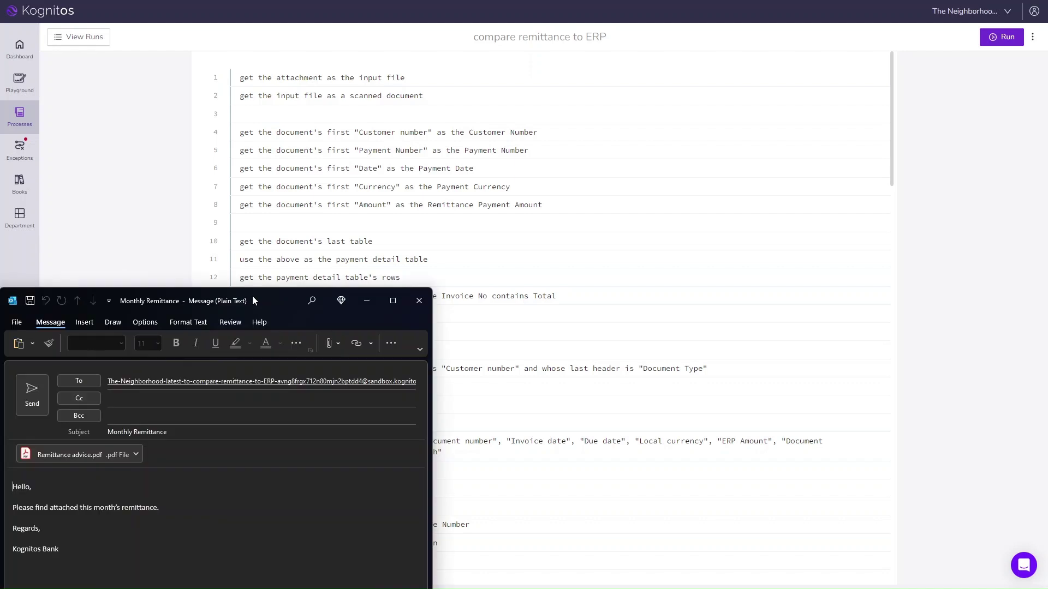
pyautogui.moveTo(252, 296); pyautogui.dragTo(542, 120)
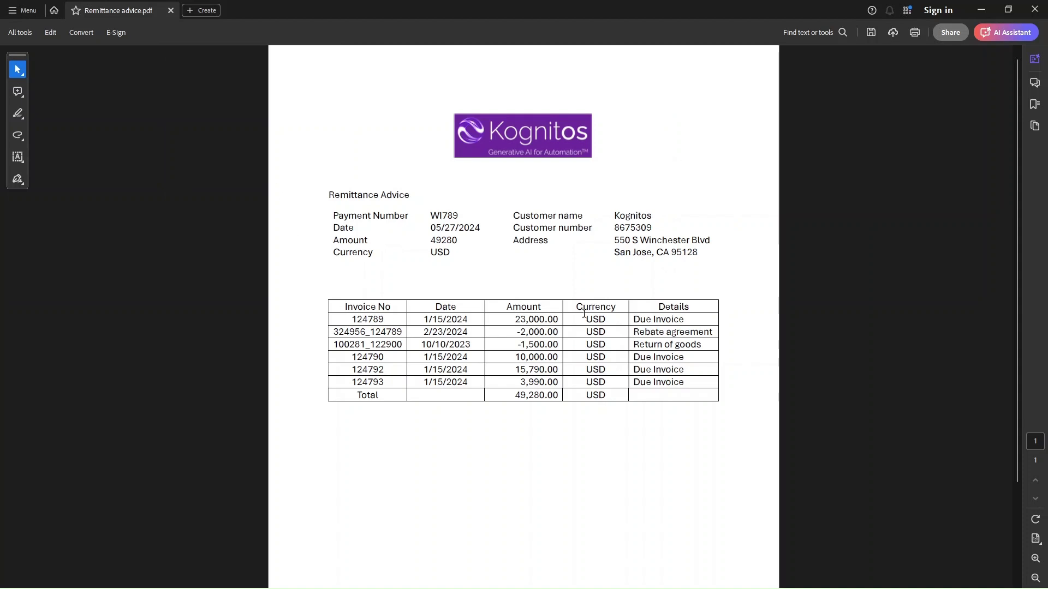
pyautogui.click(1035, 9)
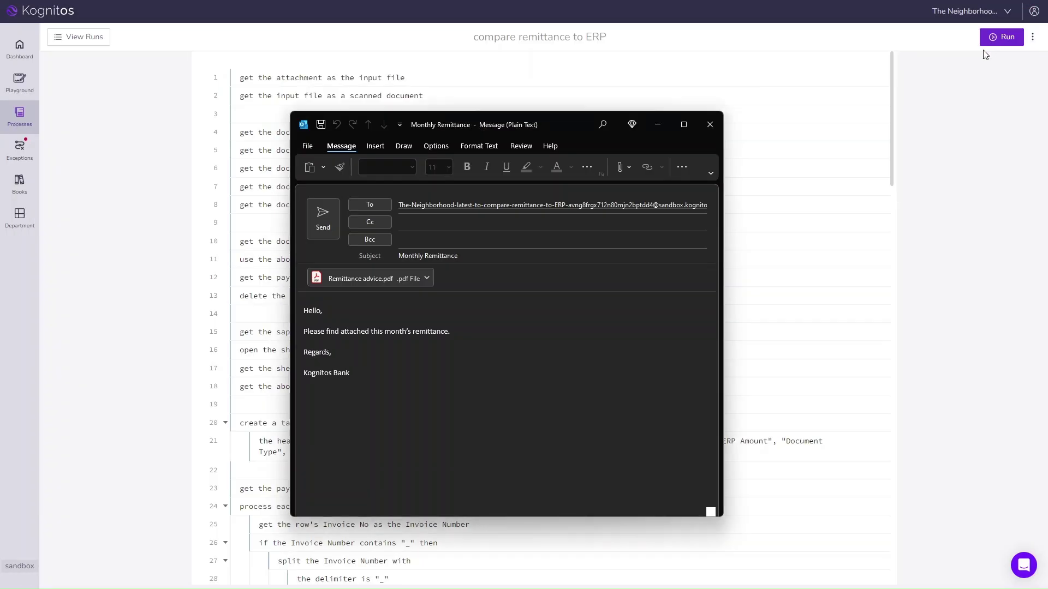
pyautogui.click(321, 219)
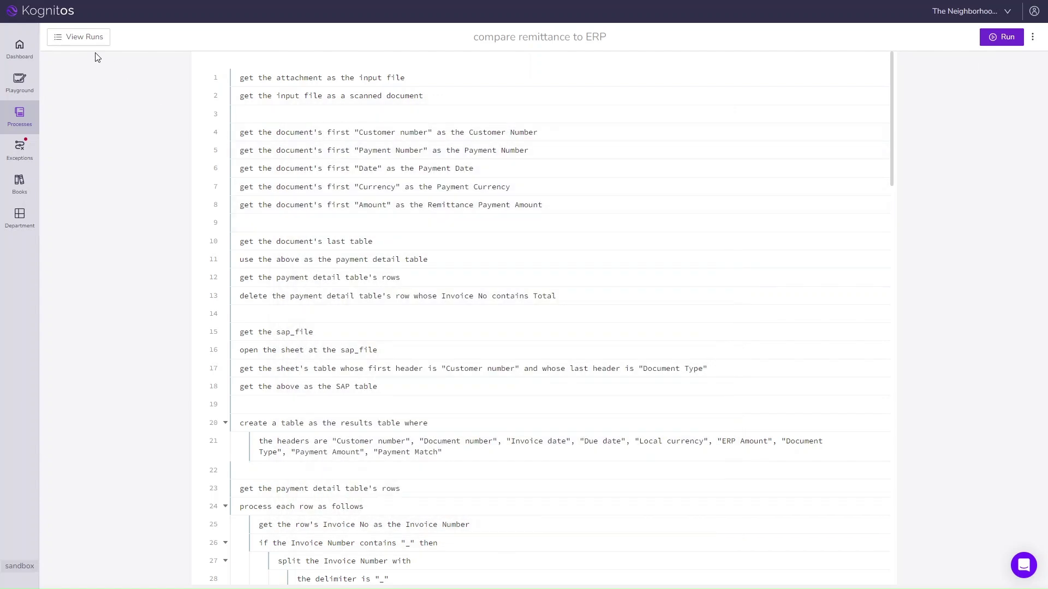
# Step: Open the finished 9:04 PM run for Remittance advice.pdf and view its input file enlarged
pyautogui.click(85, 37)
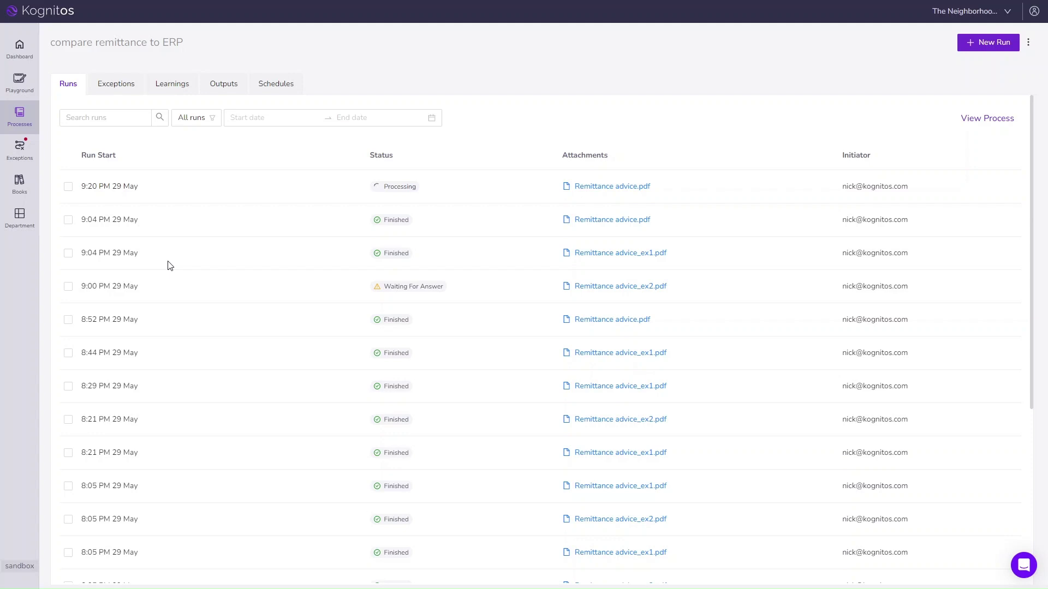
pyautogui.click(113, 224)
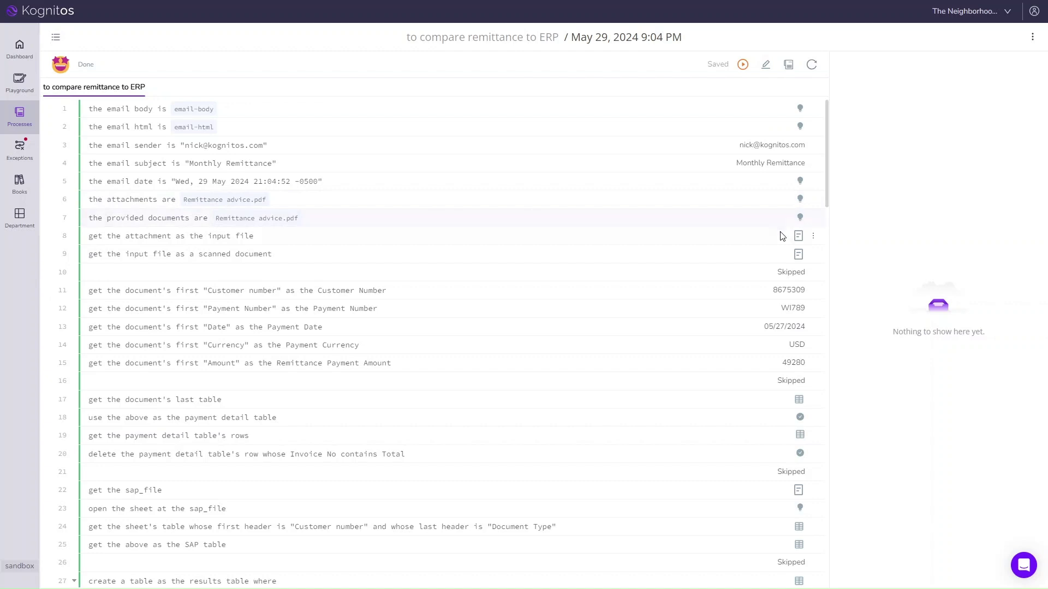
pyautogui.click(799, 238)
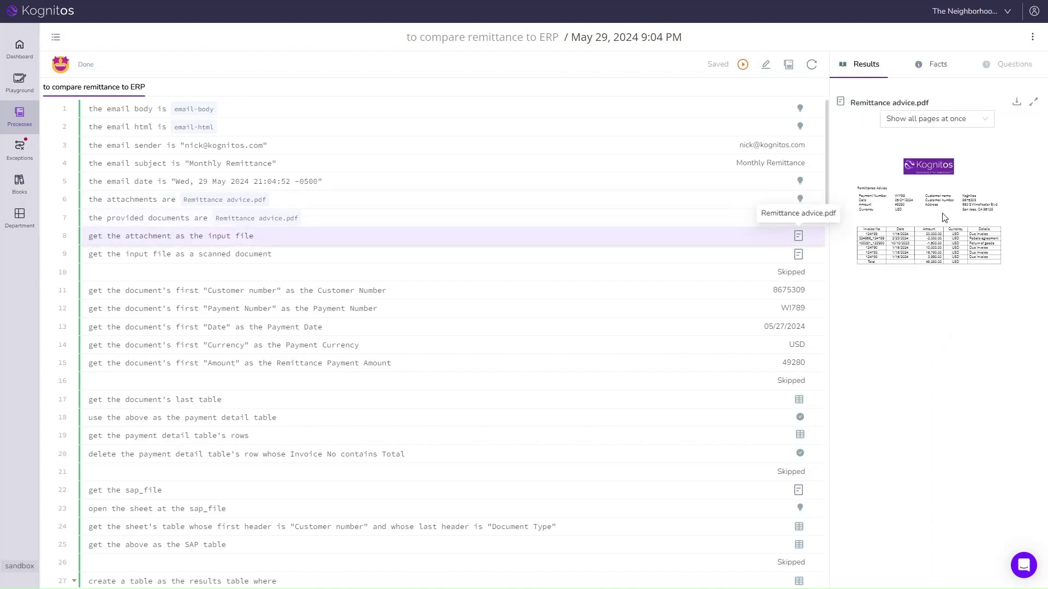
pyautogui.click(1033, 103)
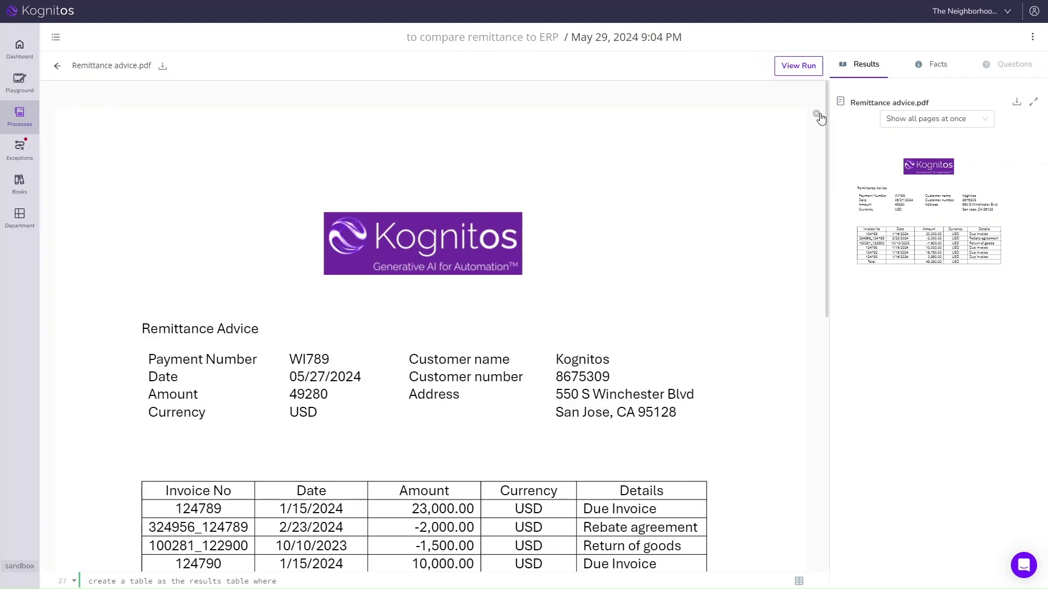
pyautogui.click(818, 66)
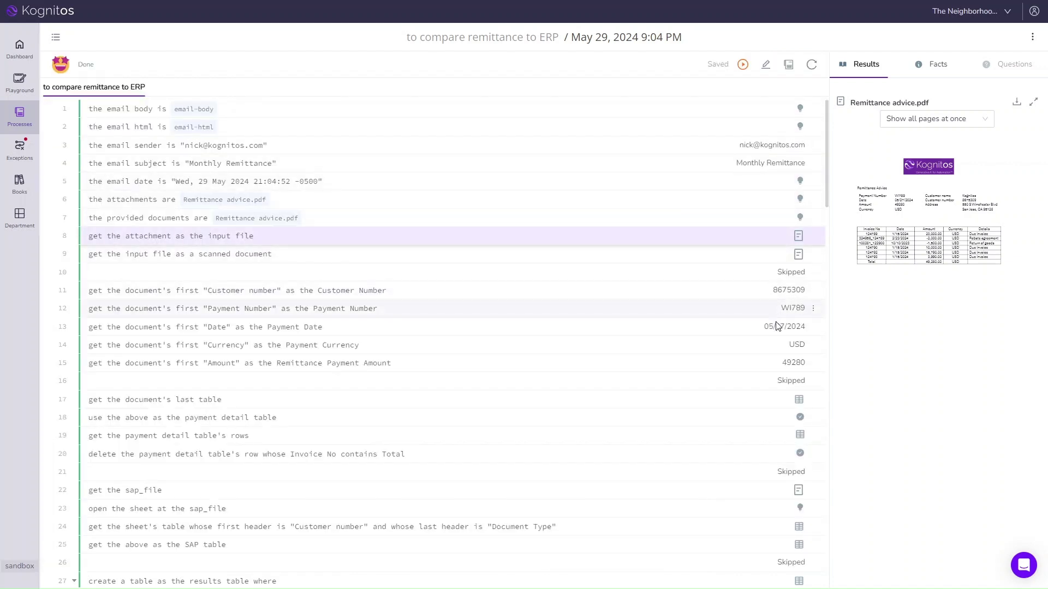
# Step: Trace the run's extracted Payment Number back to its location in the remittance document
pyautogui.scroll(-3, 778, 326)
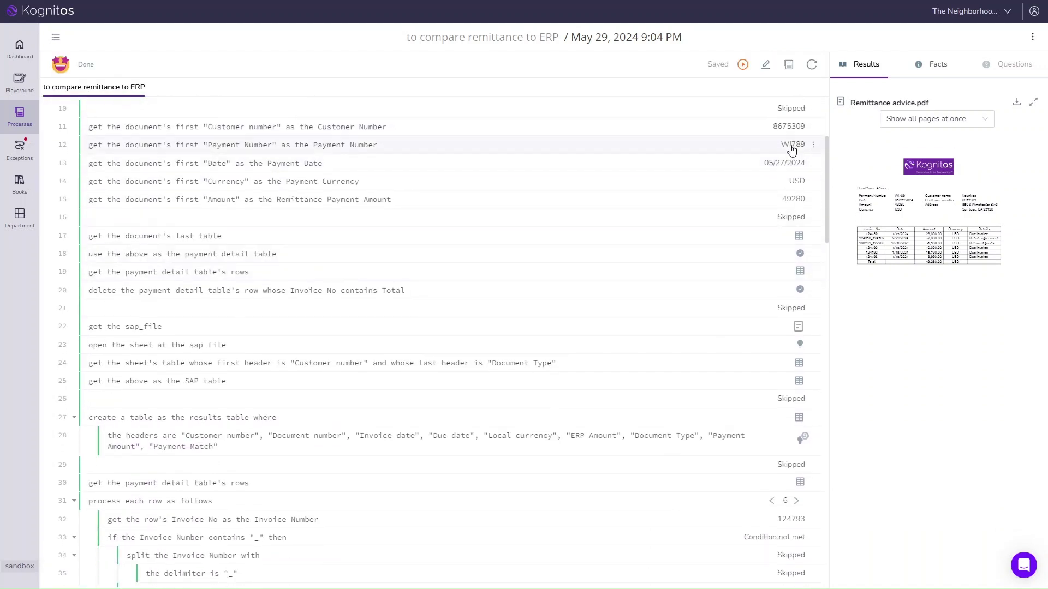
pyautogui.click(792, 150)
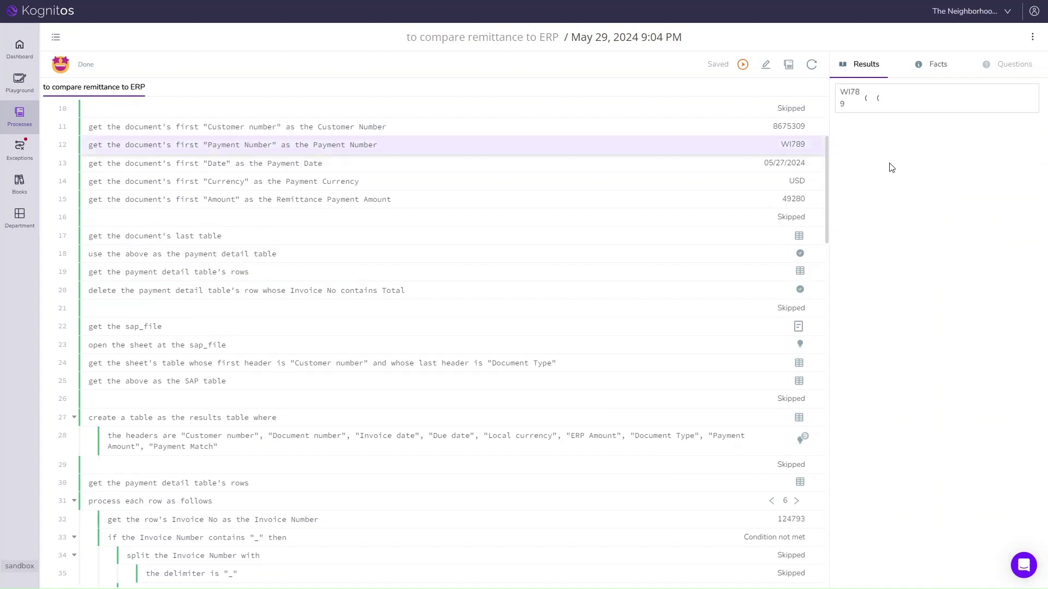
pyautogui.click(953, 104)
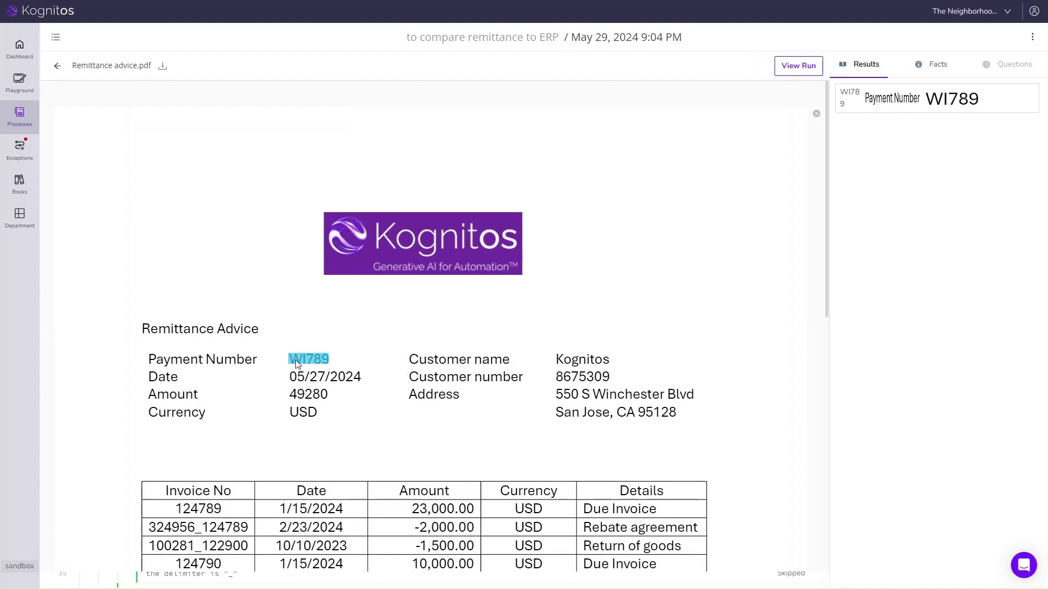
pyautogui.click(799, 68)
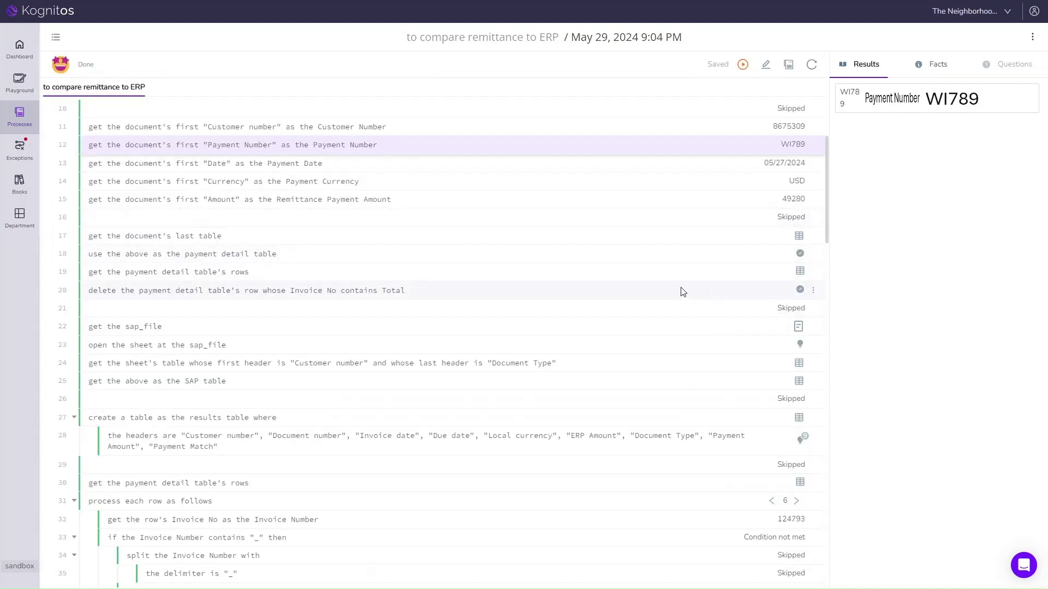
# Step: View the payment detail table extracted from the remittance document in the enlarged view
pyautogui.click(799, 240)
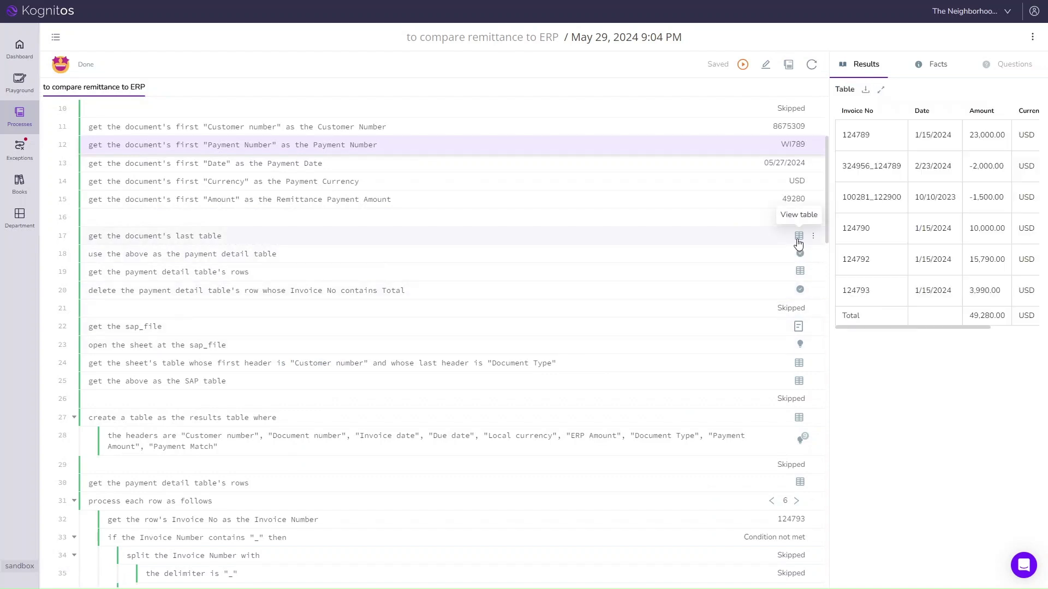
pyautogui.click(881, 90)
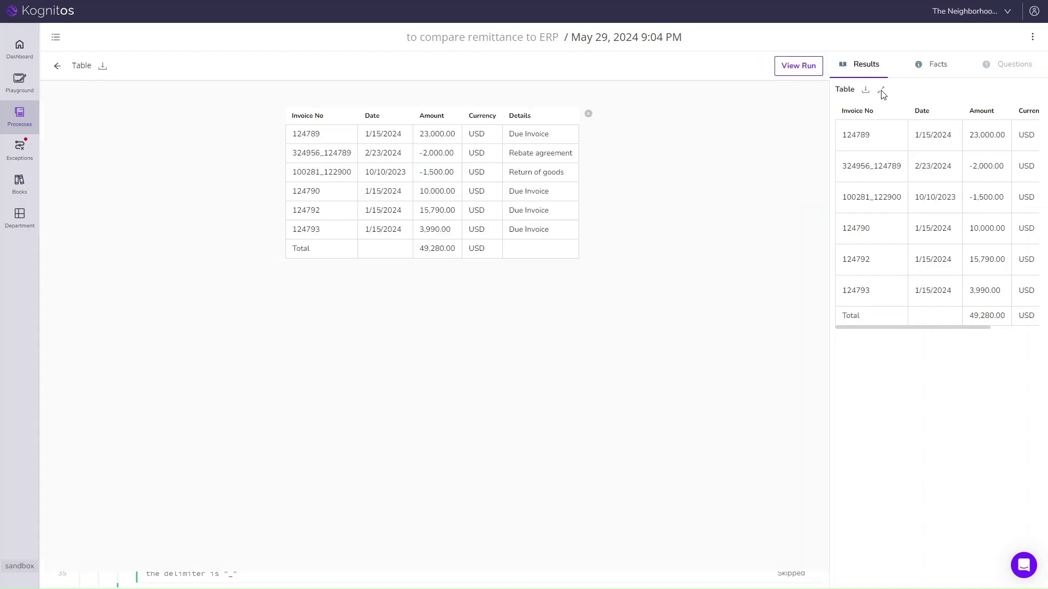
pyautogui.click(802, 66)
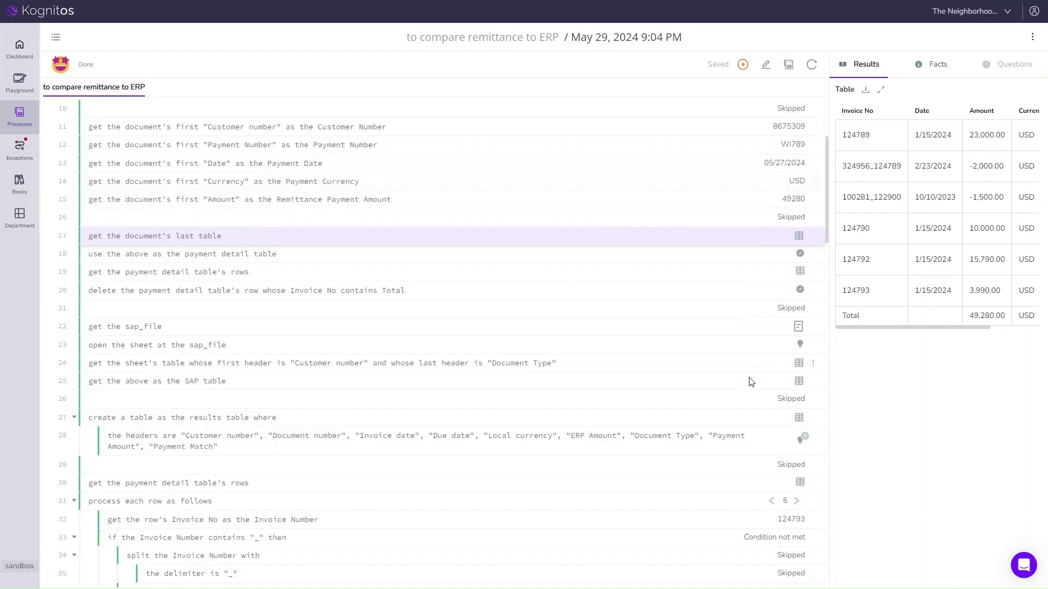
# Step: Examine the SAP table retrieved by the run in the enlarged view
pyautogui.click(799, 383)
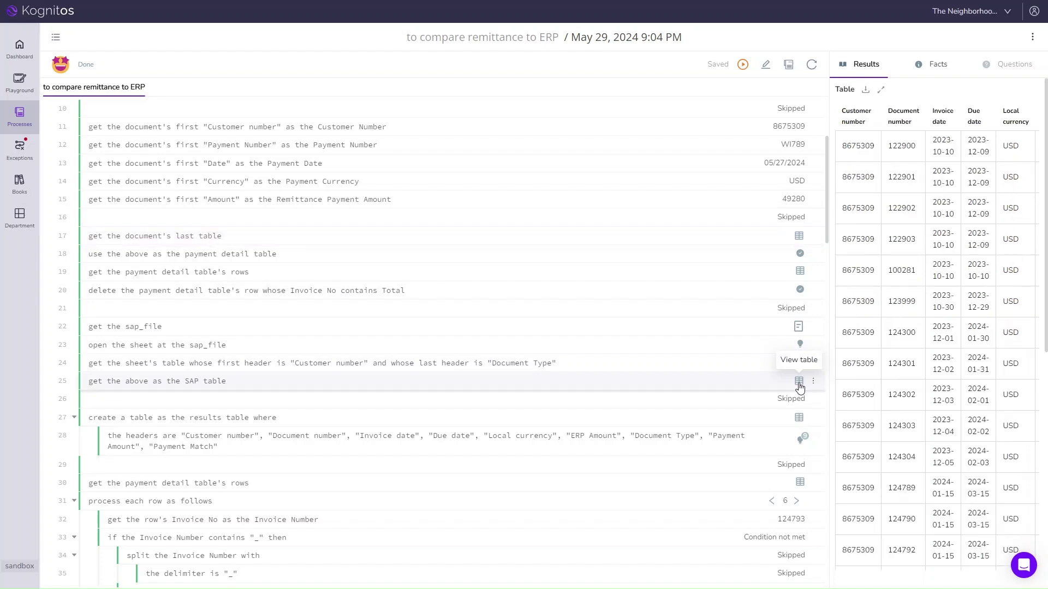
pyautogui.click(882, 91)
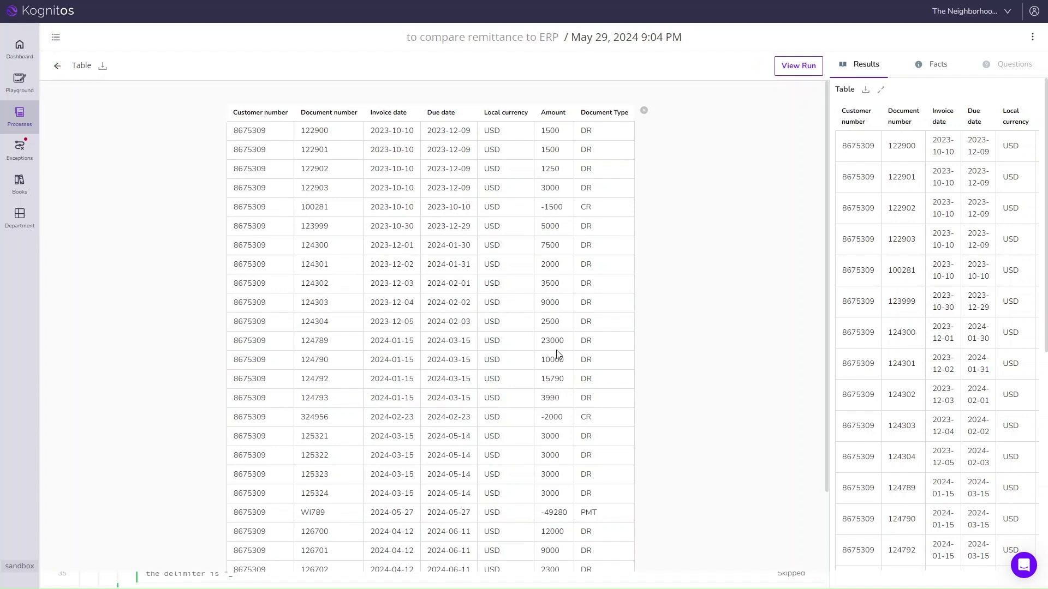
pyautogui.scroll(-2, 557, 349)
pyautogui.scroll(2, 596, 307)
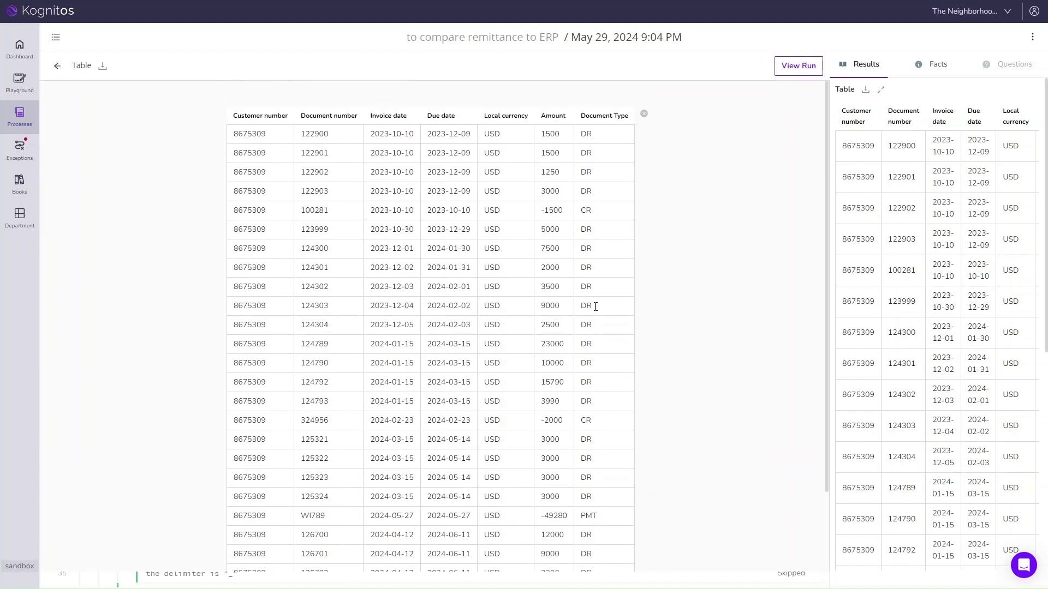
pyautogui.click(789, 70)
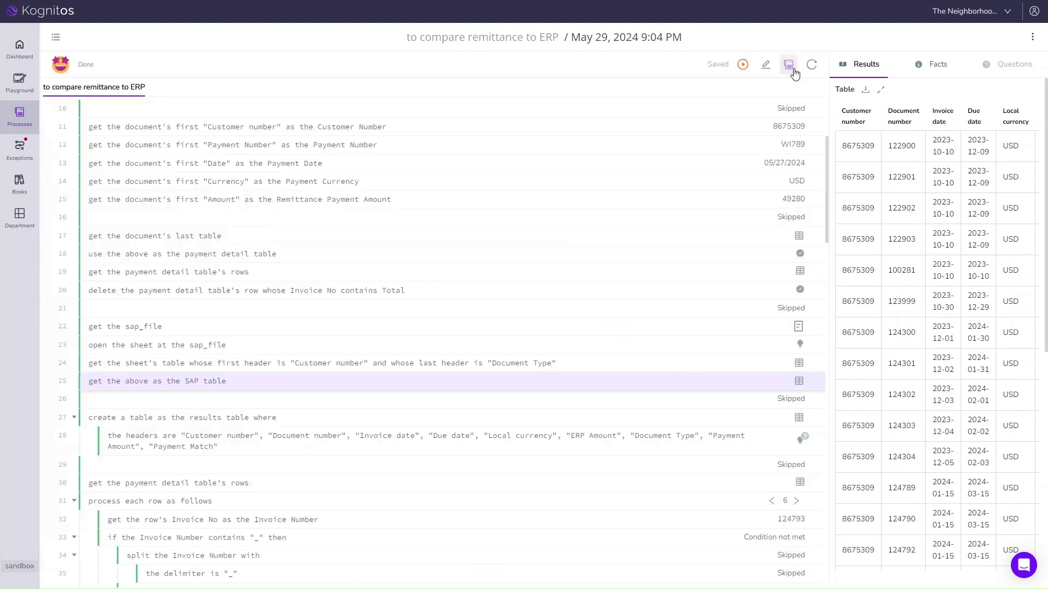
# Step: Review the run's row comparisons and totals, and examine the final results table in the enlarged view
pyautogui.scroll(-5, 704, 452)
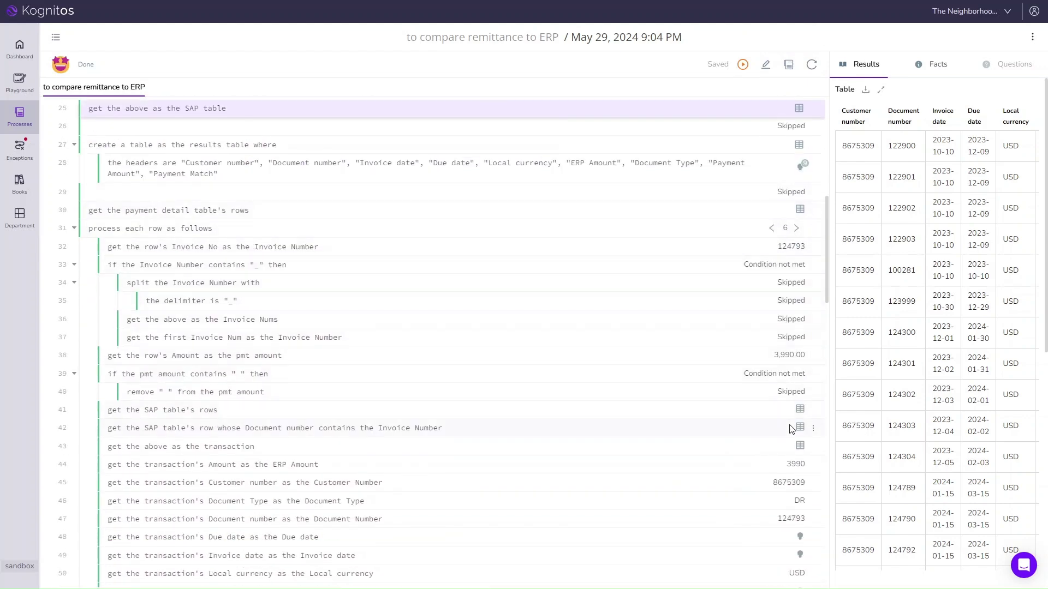
pyautogui.scroll(-5, 790, 431)
pyautogui.scroll(-7, 790, 431)
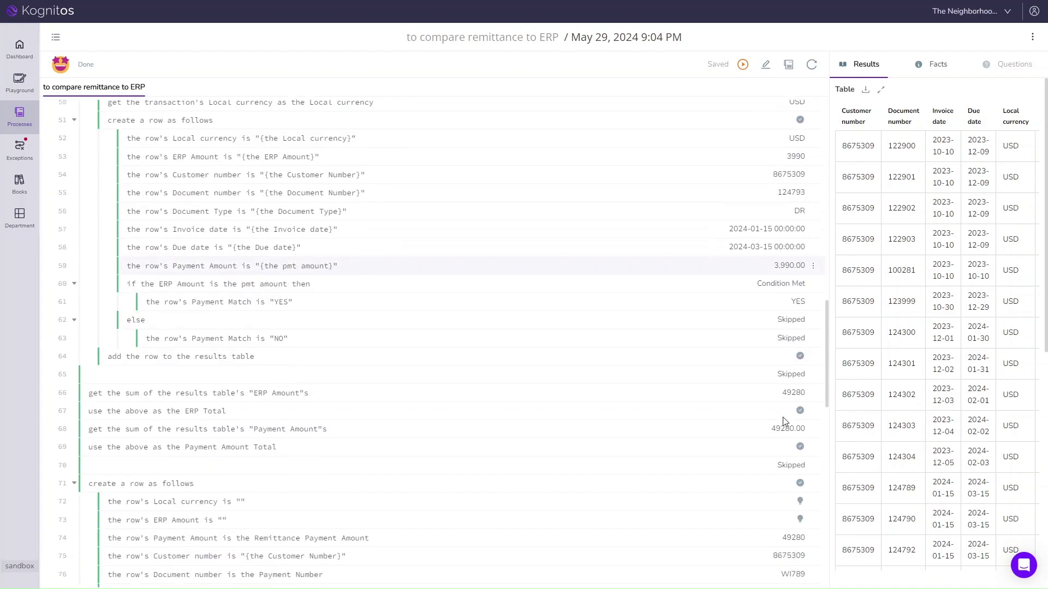
pyautogui.scroll(-3, 786, 429)
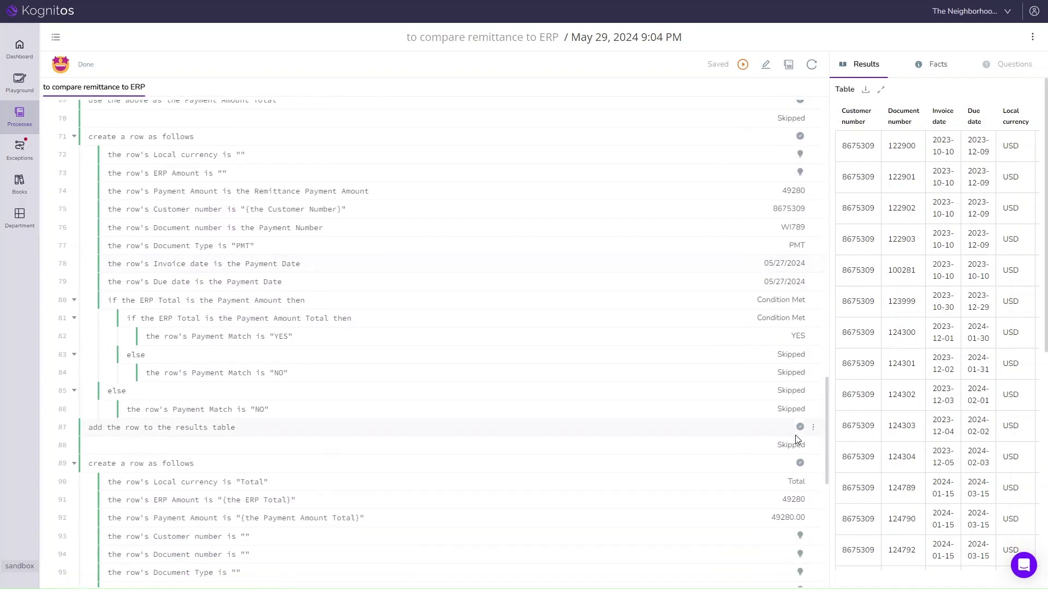
pyautogui.scroll(-4, 798, 493)
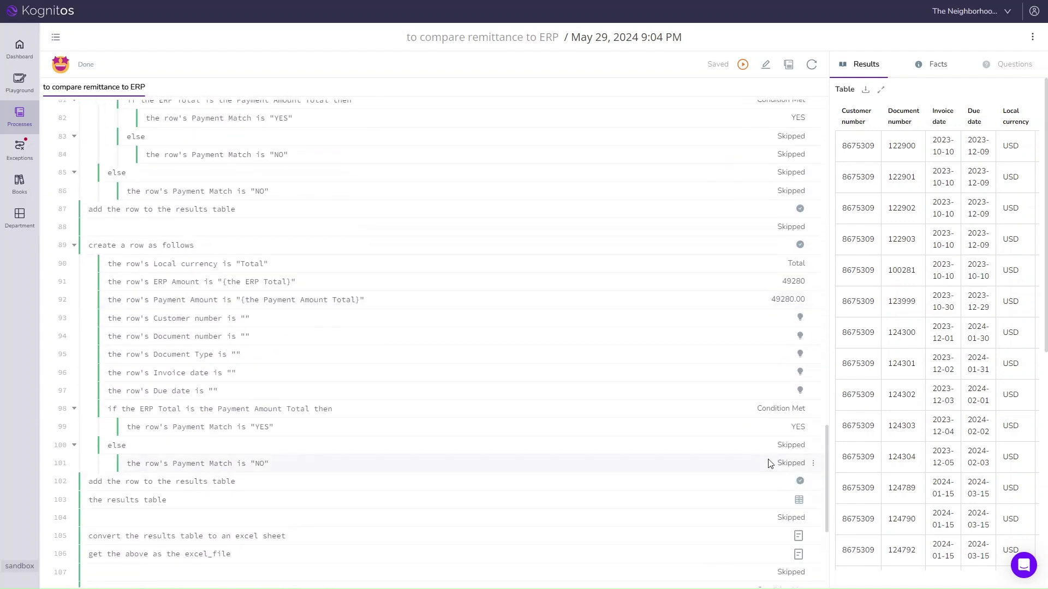
pyautogui.click(797, 501)
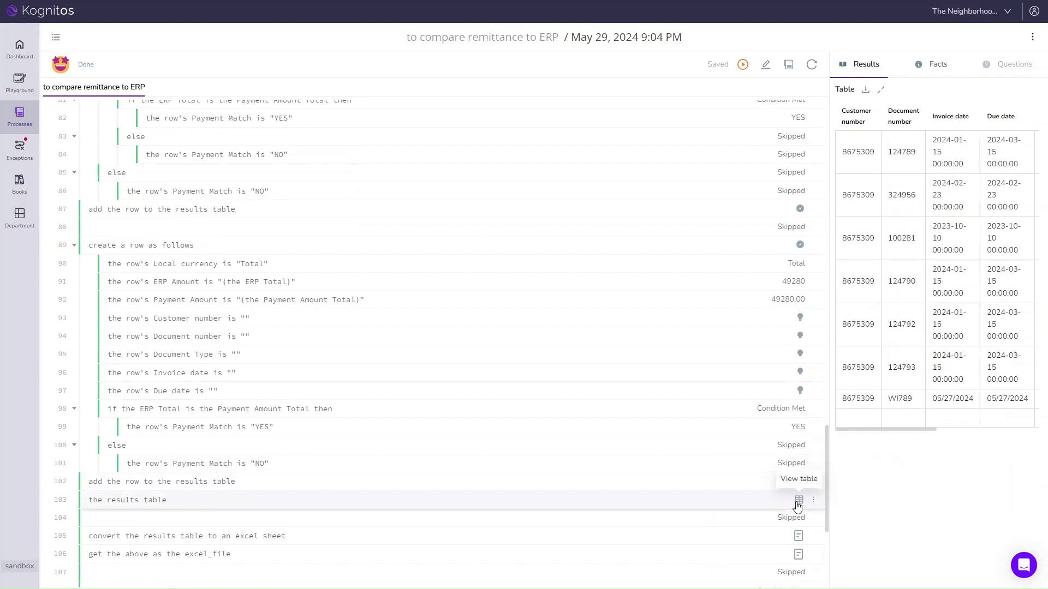
pyautogui.click(882, 90)
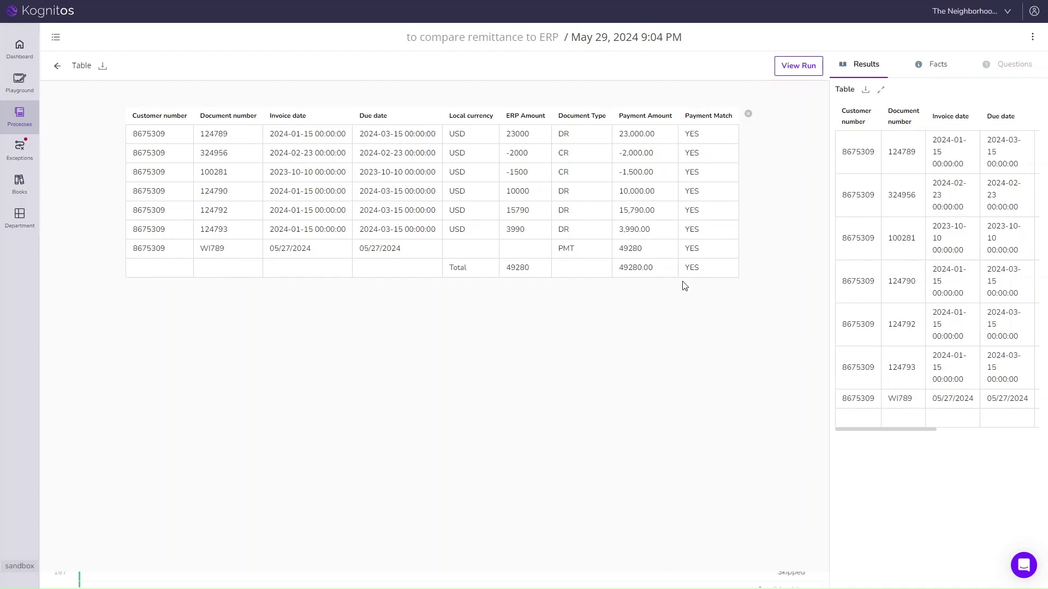
pyautogui.click(796, 67)
# Step: Review the run's instruction for emailing the Controller, and switch to Outlook to view the message it sent
pyautogui.scroll(-5, 683, 491)
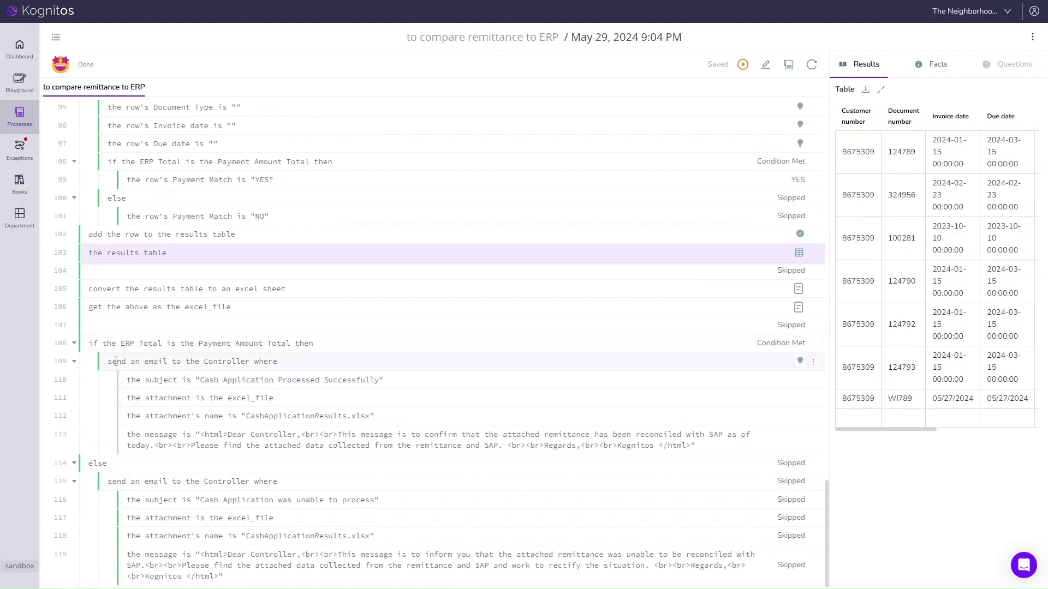
pyautogui.moveTo(115, 362); pyautogui.dragTo(318, 367)
pyautogui.click(325, 369)
pyautogui.hotkey('alt', 'Tab')
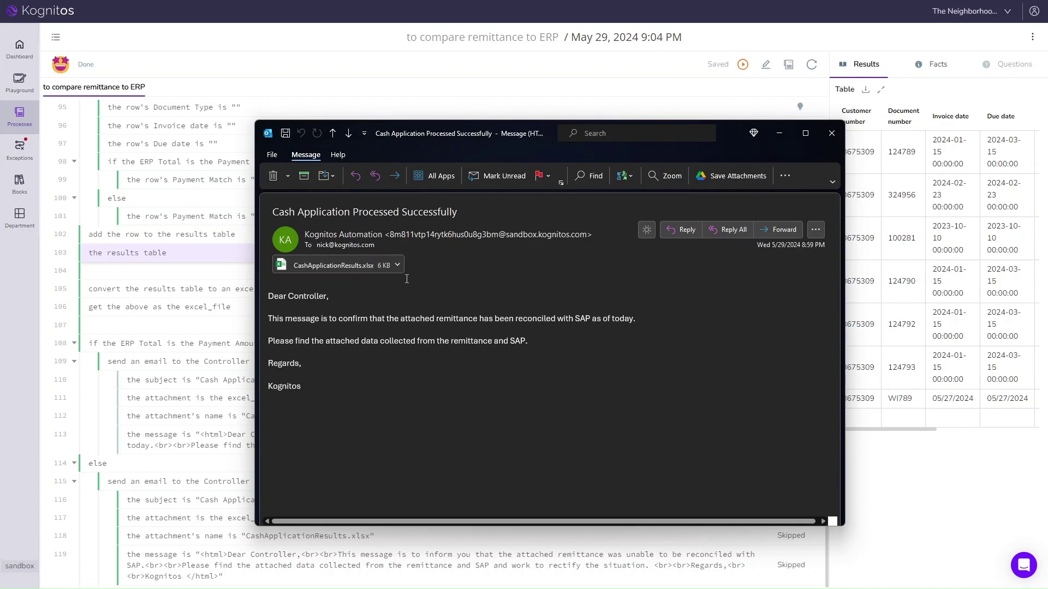
# Step: Open the email's CashApplicationResults.xlsx attachment and check its Payment Match column and Payment Amount total
pyautogui.click(355, 267)
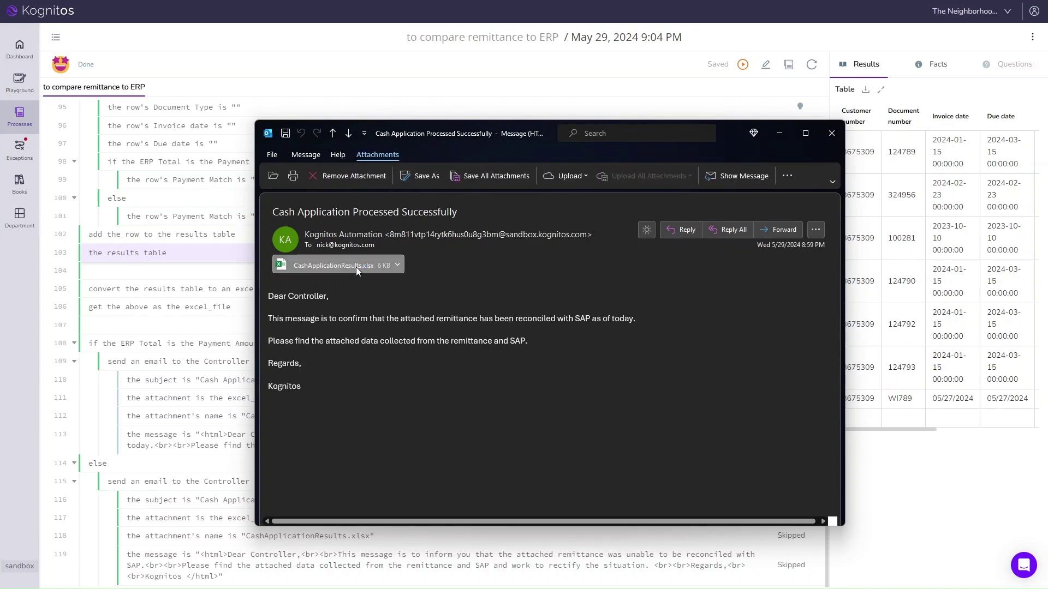
pyautogui.doubleClick(356, 267)
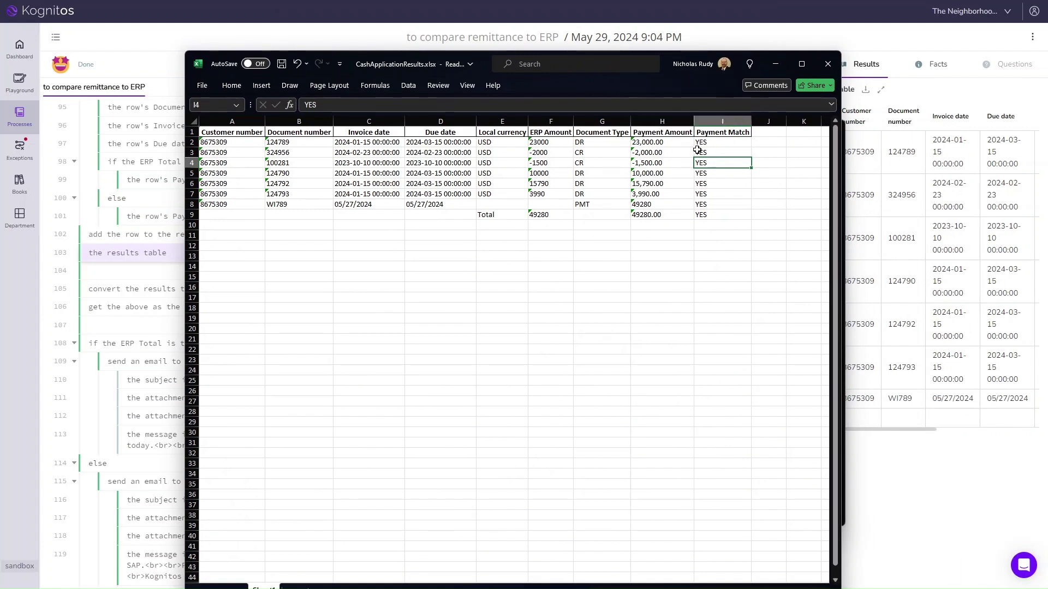
pyautogui.moveTo(698, 143); pyautogui.dragTo(698, 215)
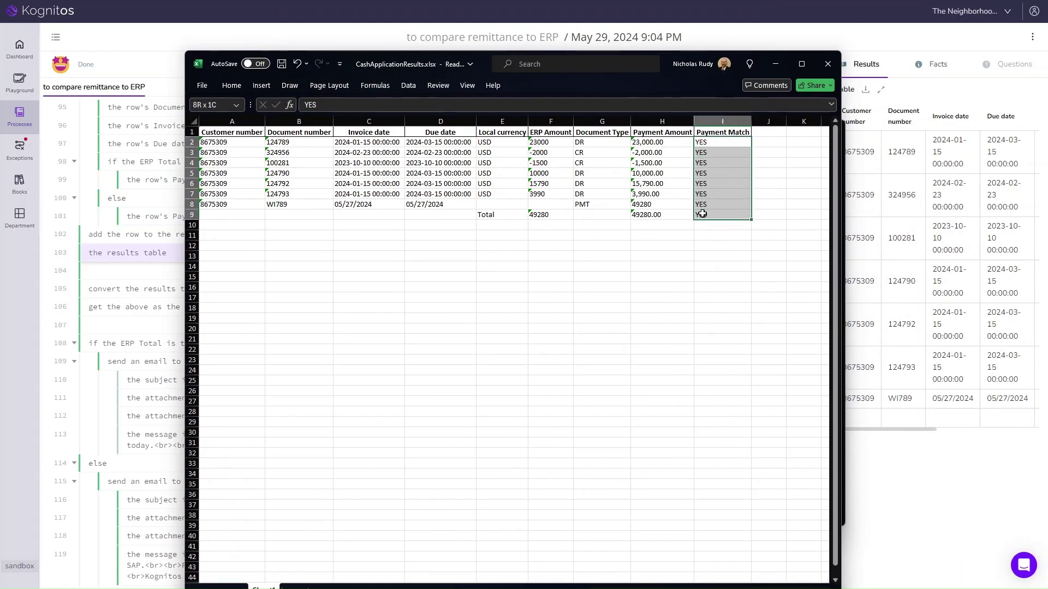
pyautogui.click(649, 215)
pyautogui.click(649, 234)
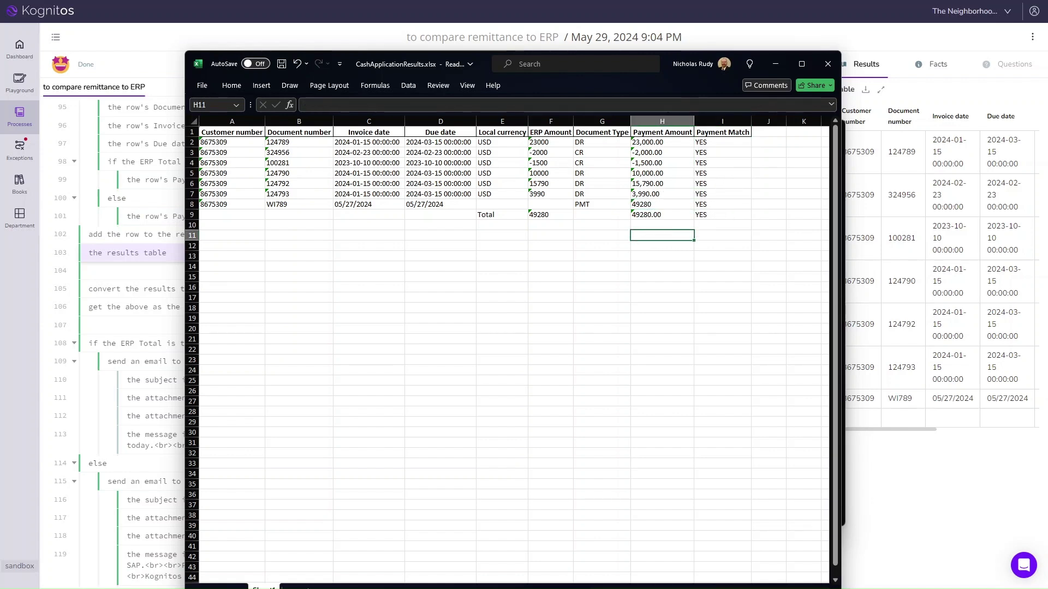
# Step: Switch back to Kognitos, open the Payment Number exception, and try answering it with the Pmt ID value selected from the document, clearing it again
pyautogui.hotkey('alt', 'Tab')
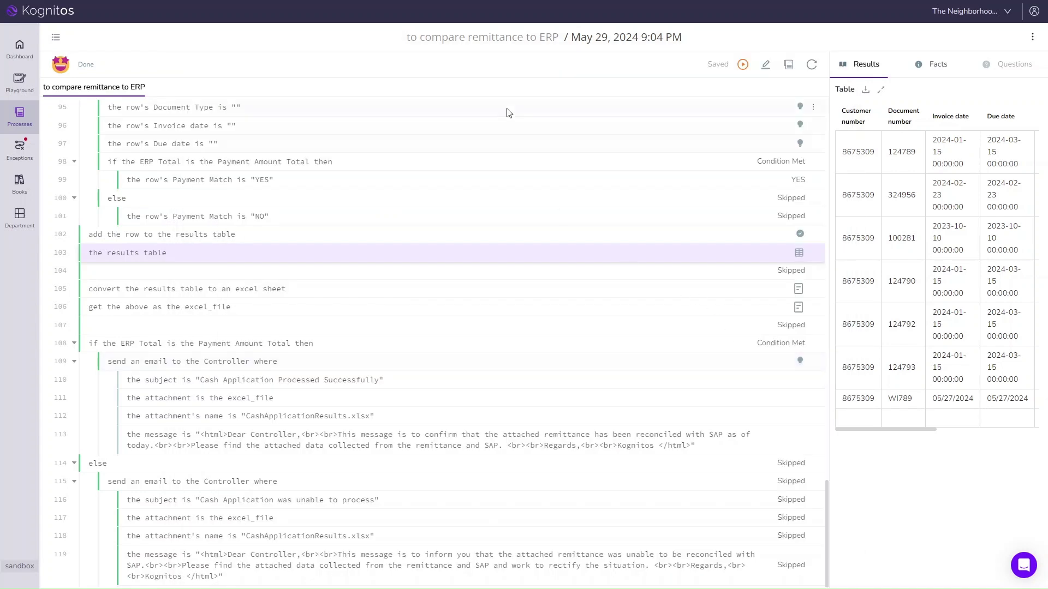
pyautogui.click(20, 157)
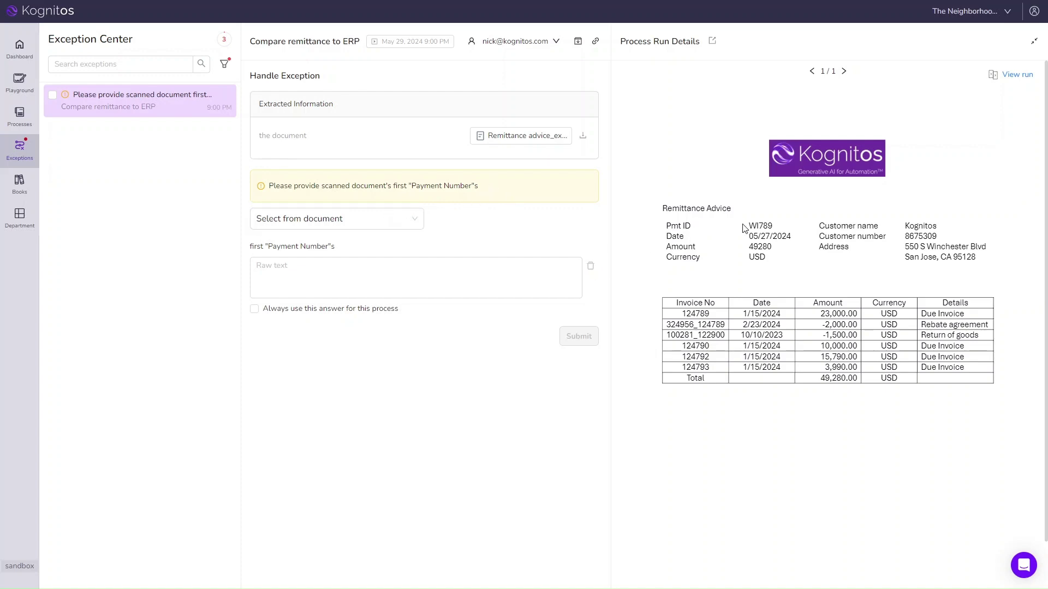
pyautogui.moveTo(739, 221); pyautogui.dragTo(788, 231)
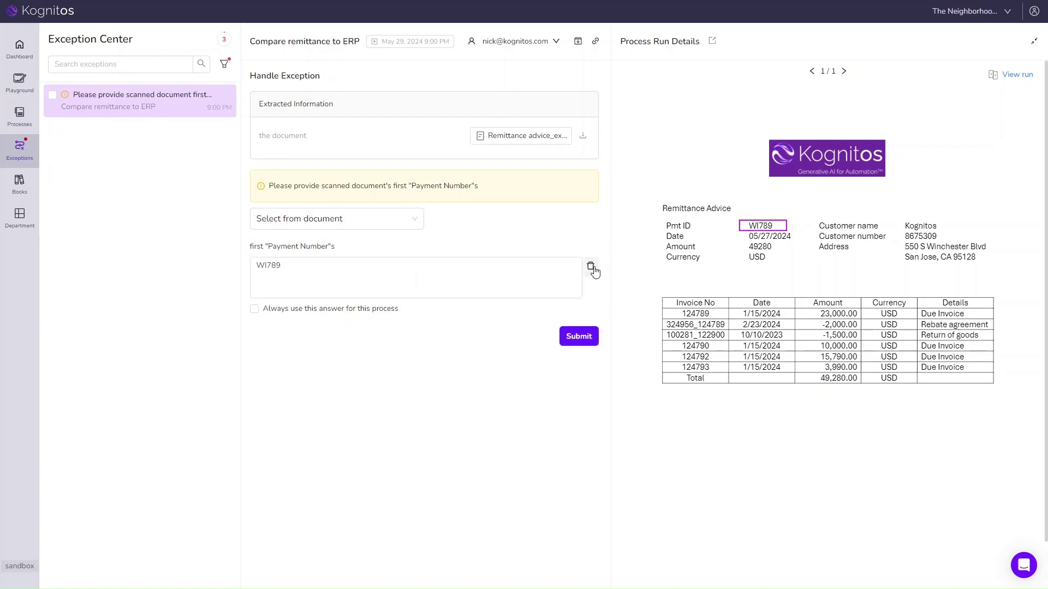
pyautogui.click(591, 268)
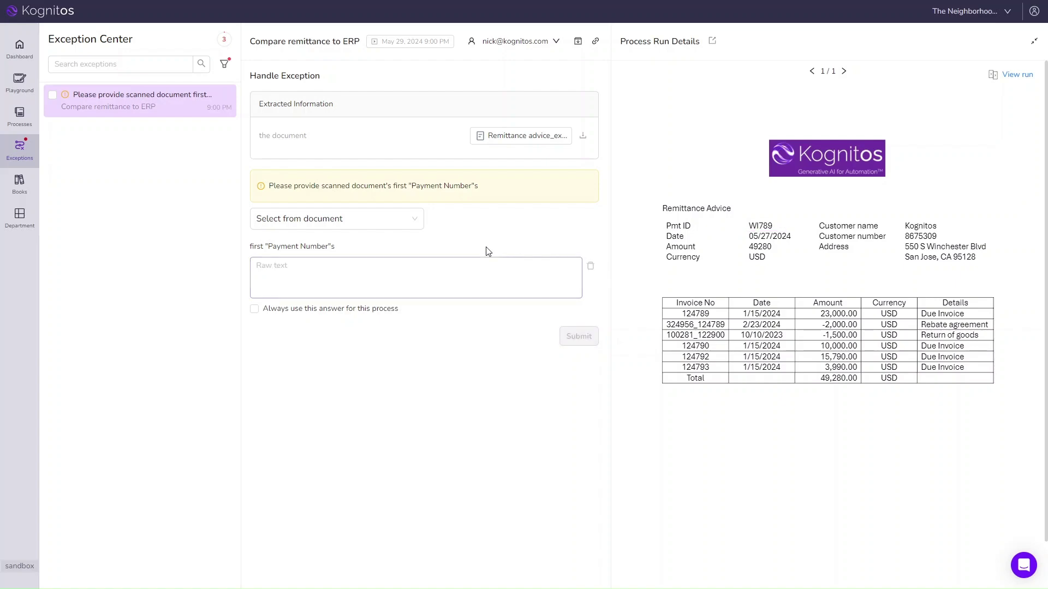
# Step: Choose to compute an answer for the exception and run the command get the document's first "pmt id"
pyautogui.click(409, 221)
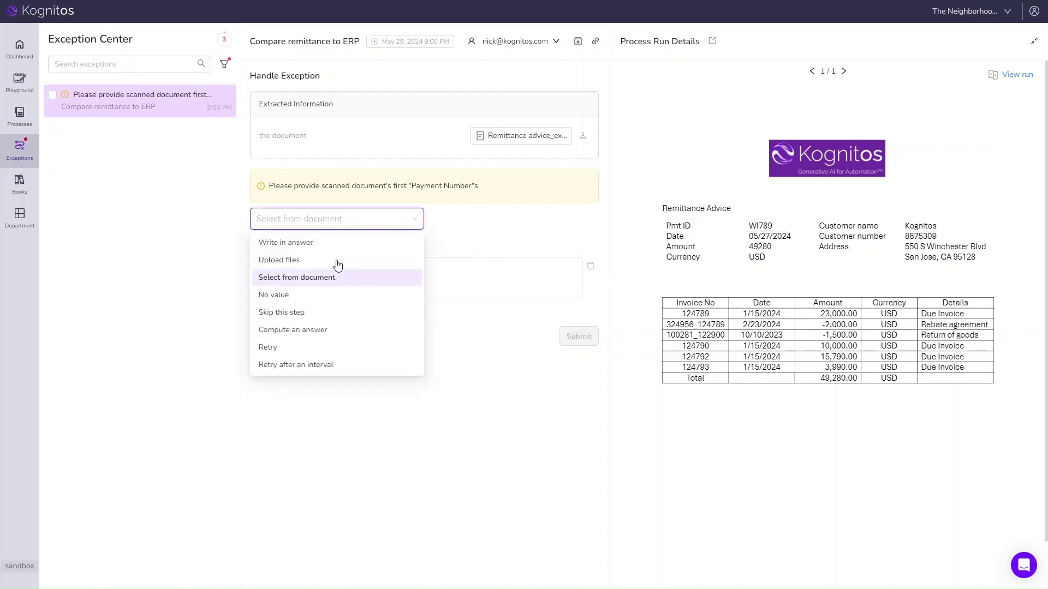
pyautogui.click(305, 331)
pyautogui.click(446, 120)
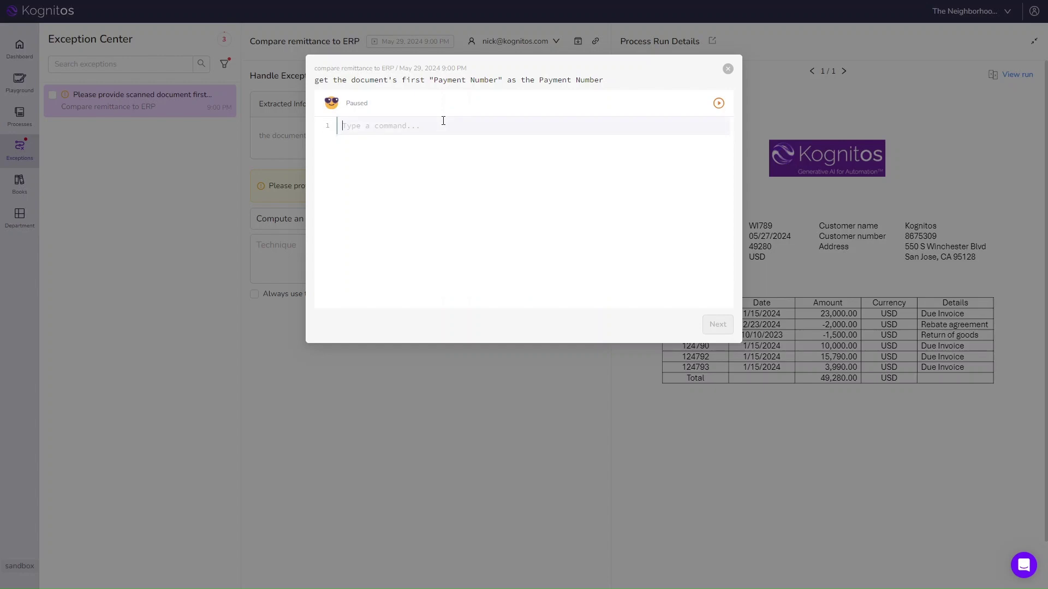
pyautogui.write('get the document\'s first "pmt id')
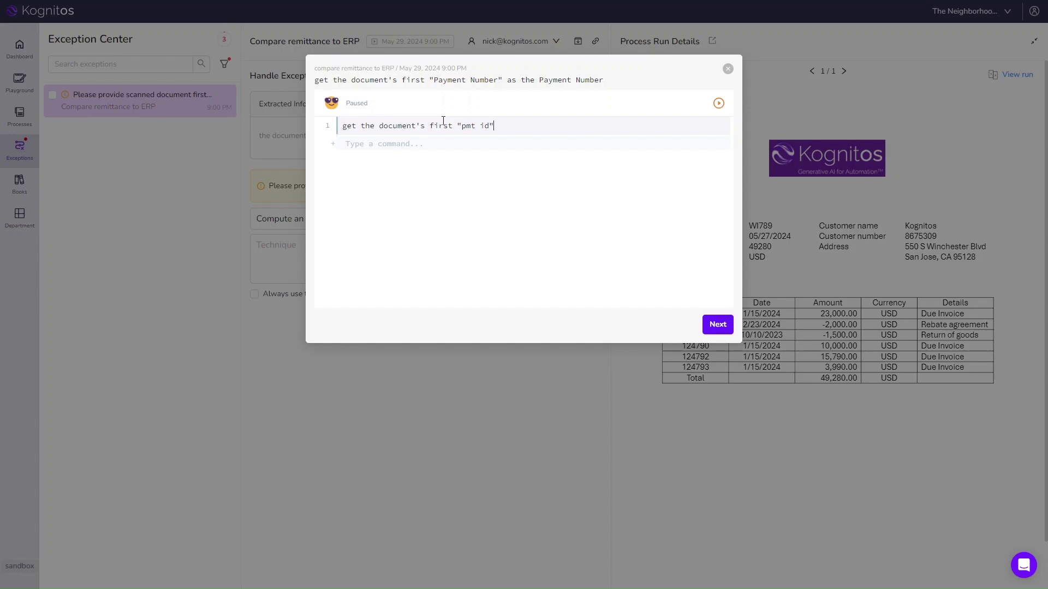
pyautogui.click(719, 104)
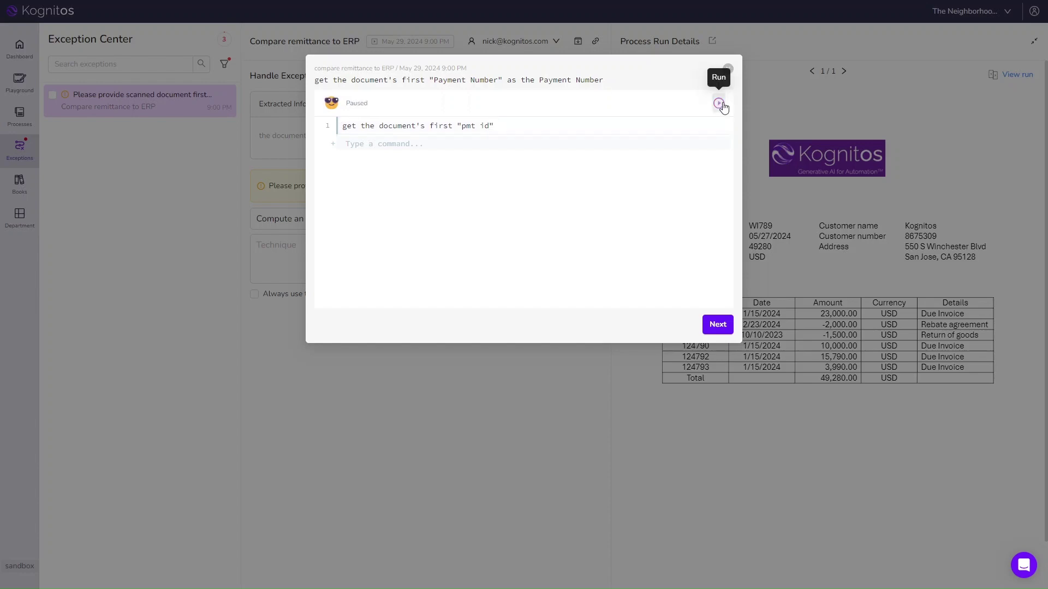
pyautogui.click(720, 104)
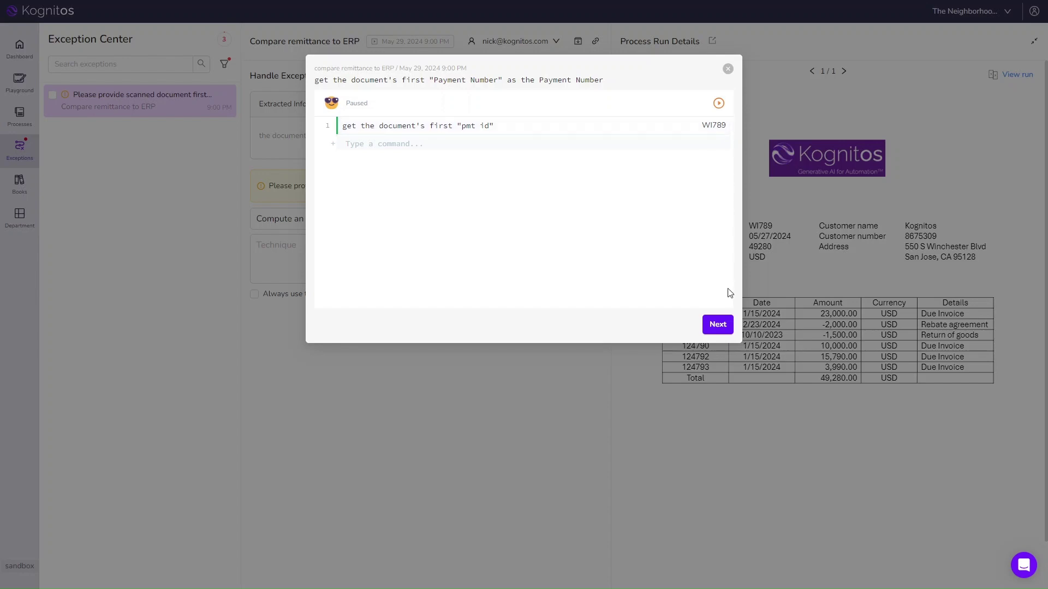
# Step: Adopt the tested method as the exception's answer, set it to always apply for this process, and submit it
pyautogui.click(720, 328)
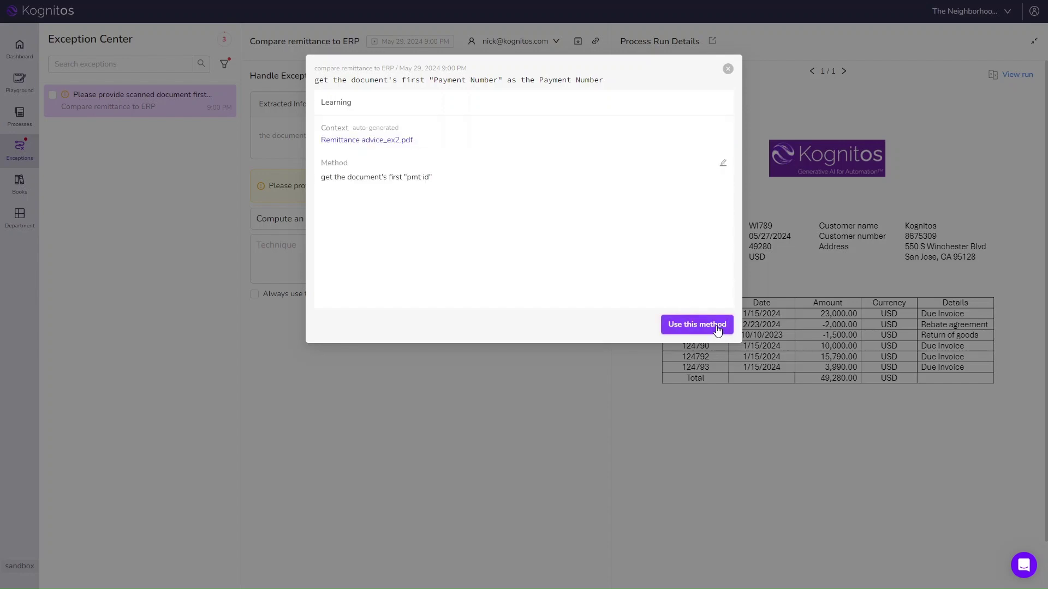
pyautogui.click(697, 325)
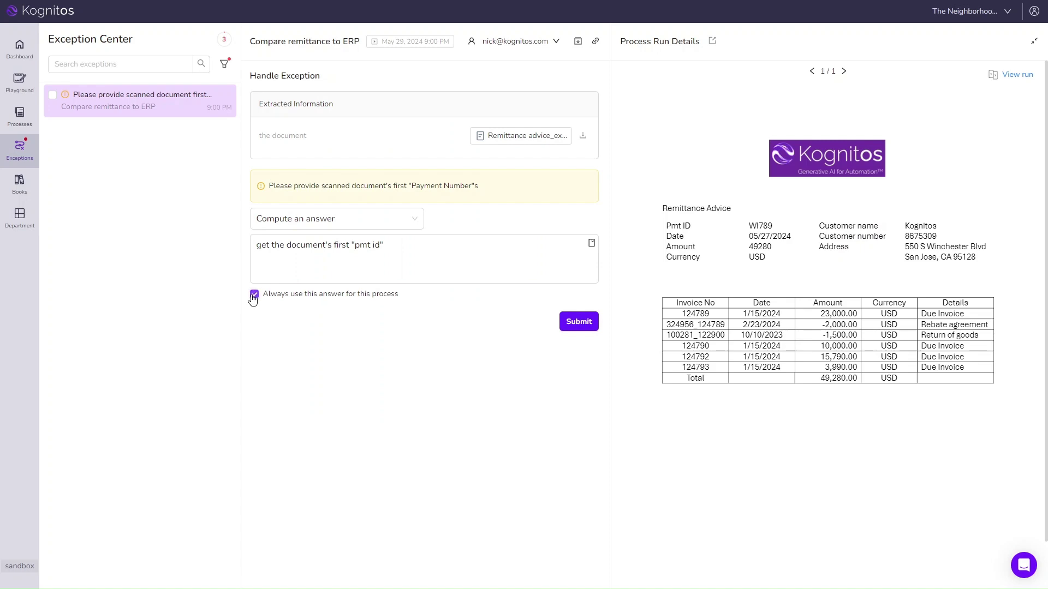
pyautogui.click(579, 323)
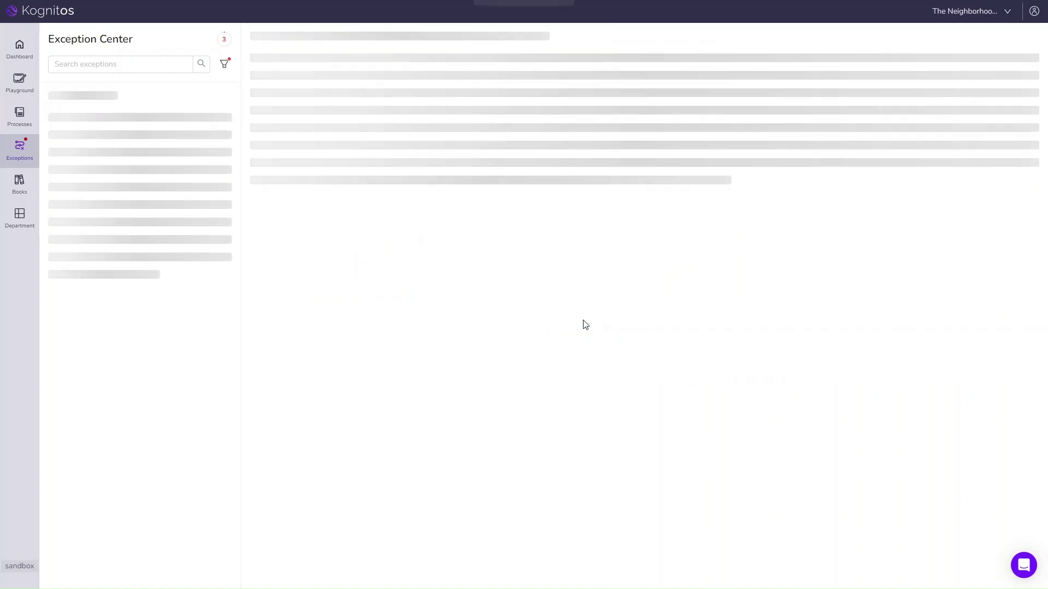